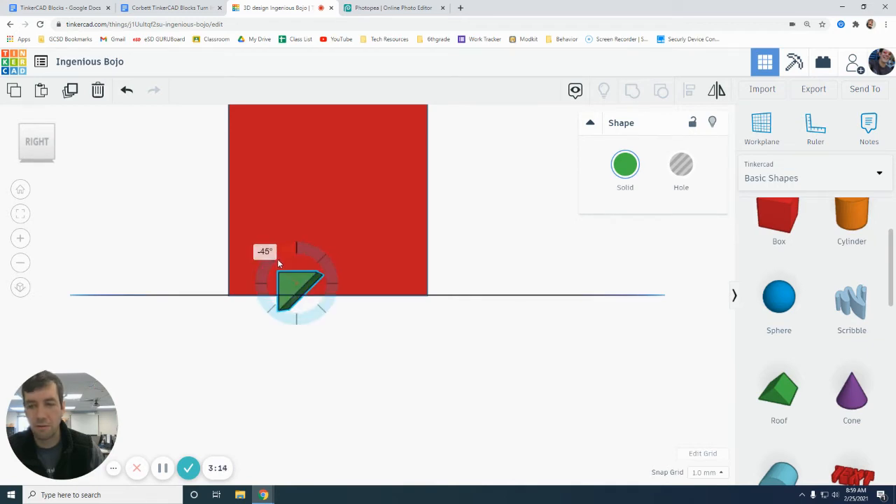
- Move the rotated green wedge over and raise it near the red cube's top edge, and compare its orientation with the Photopea reference drawing
click(248, 323)
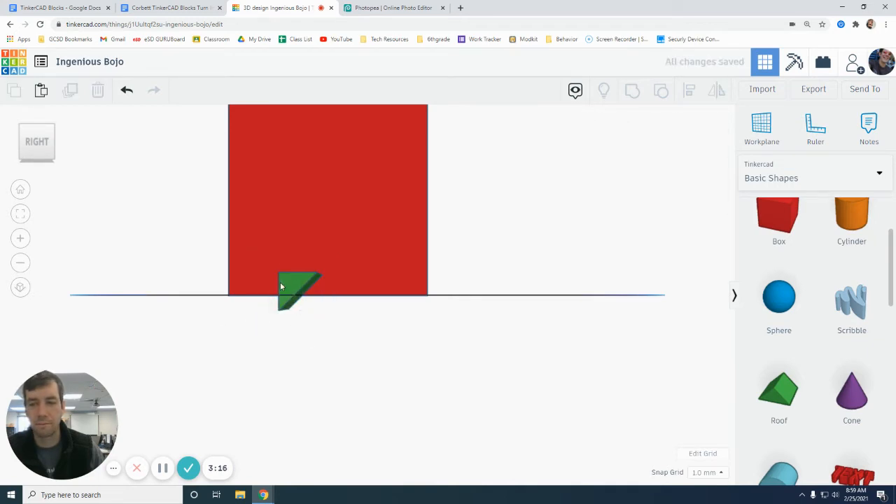
drag(287, 287, 266, 206)
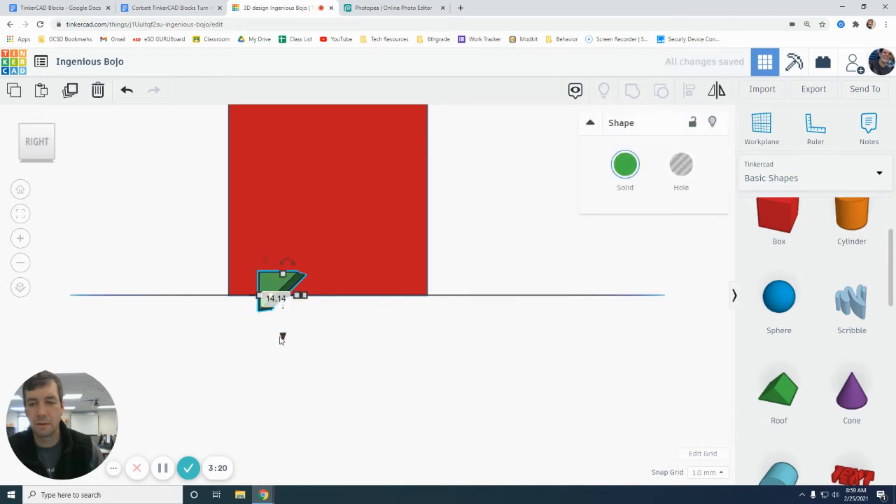
drag(283, 336, 280, 184)
click(147, 172)
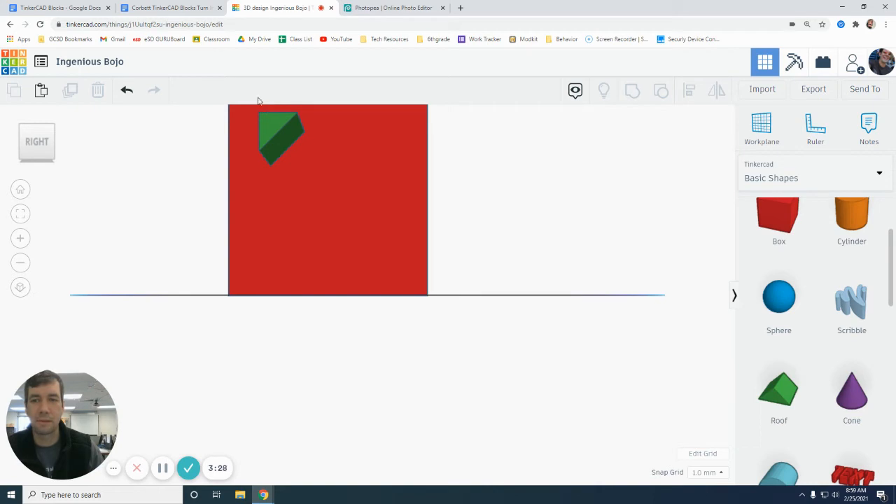
click(394, 7)
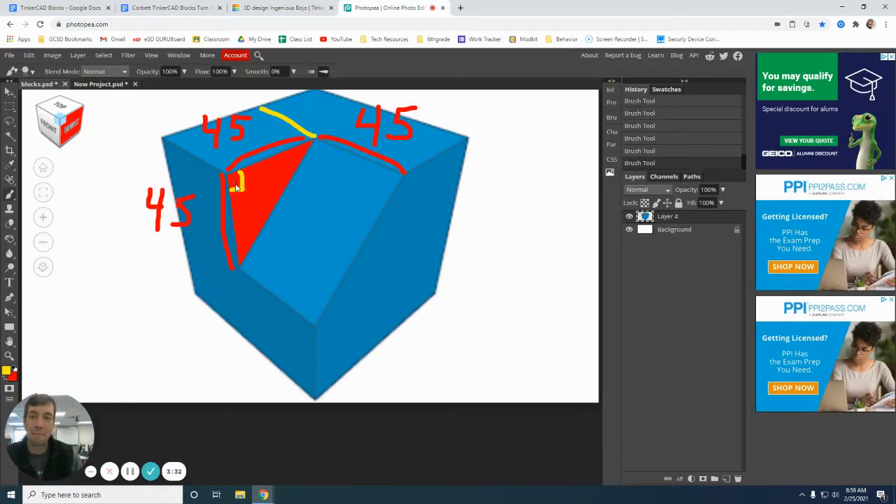
click(280, 8)
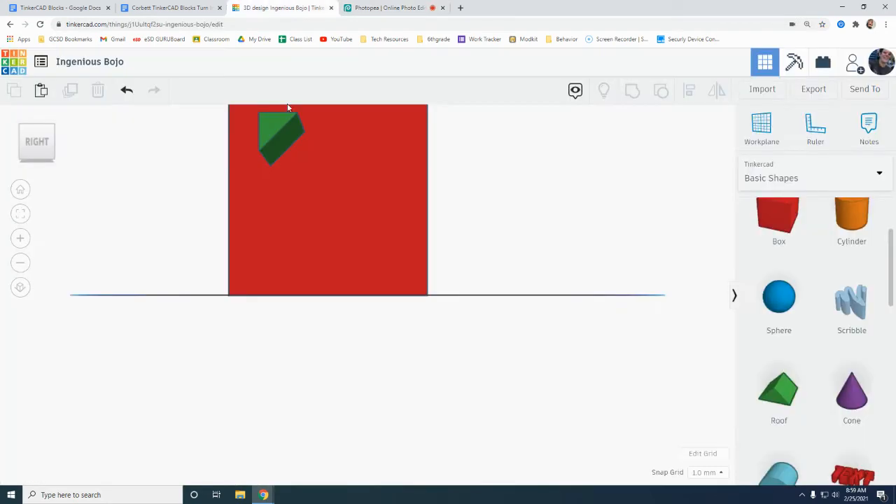
- Resize the green wedge to 45 mm in length, width and height
click(22, 127)
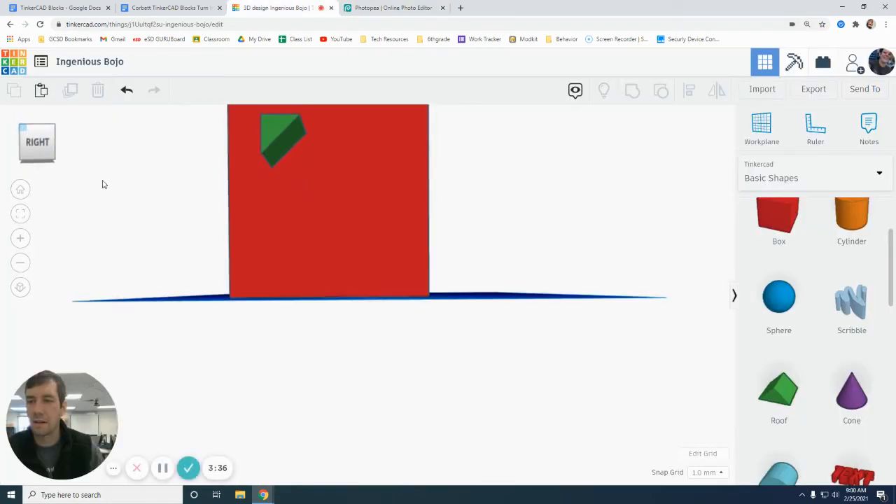
click(429, 285)
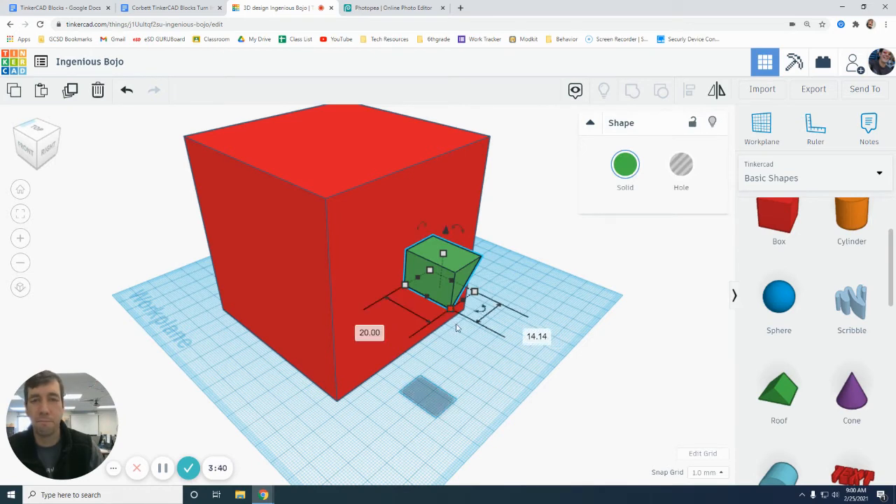
click(369, 332)
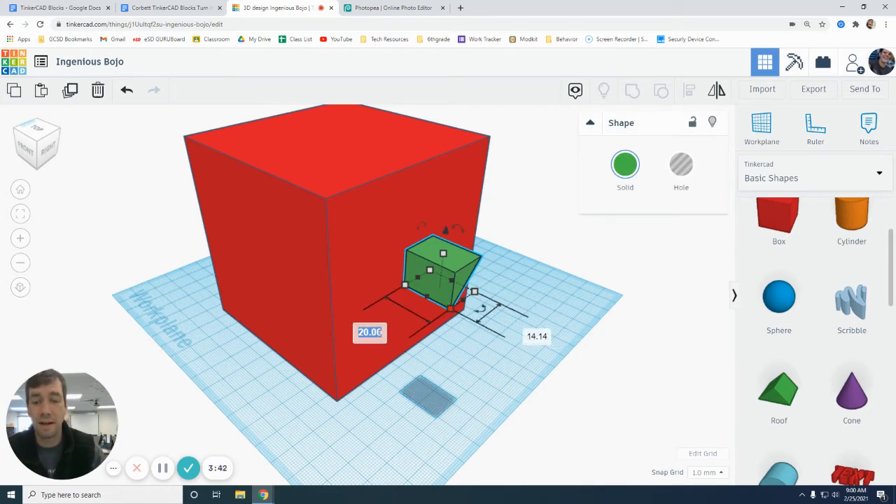
text(45)
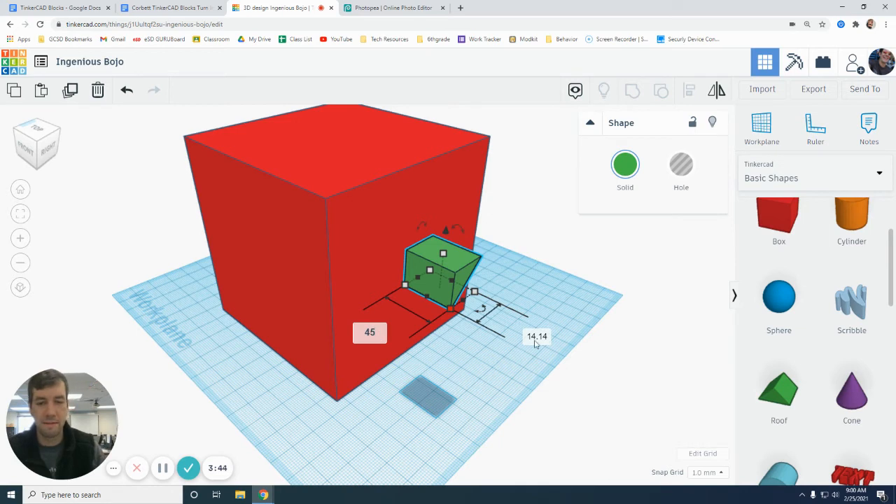
key(Tab)
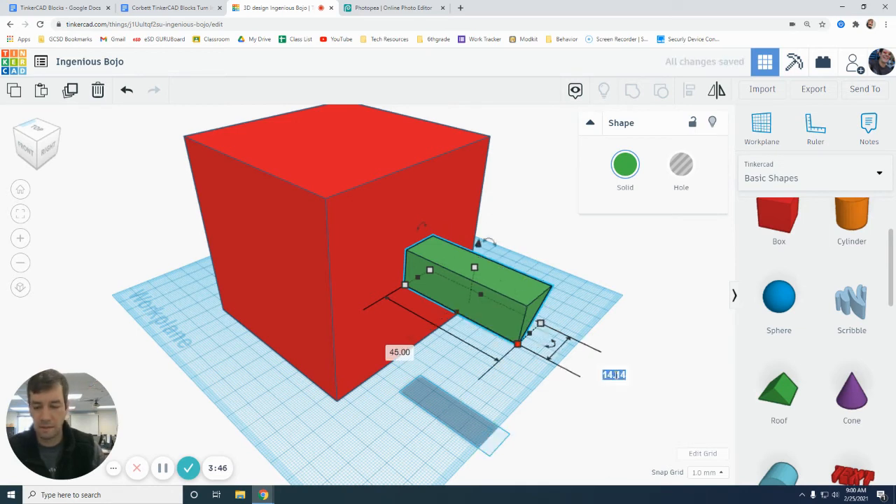
text(45)
key(Return)
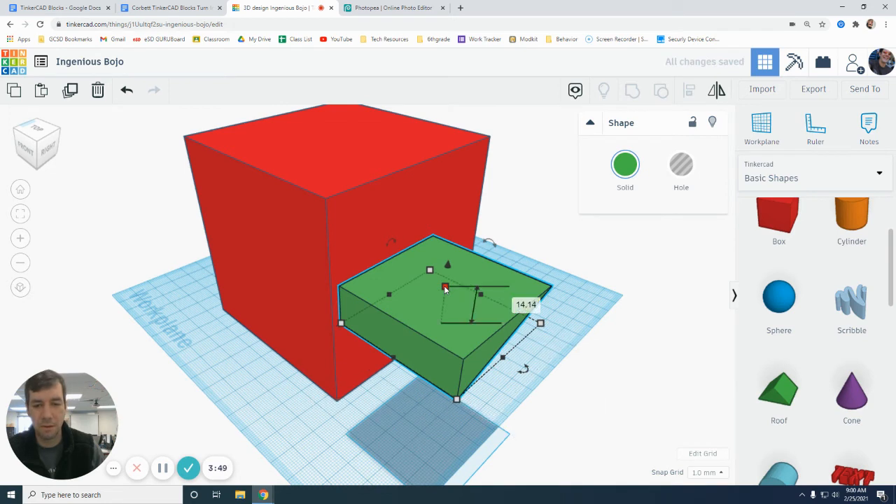
click(533, 305)
text(45)
key(Return)
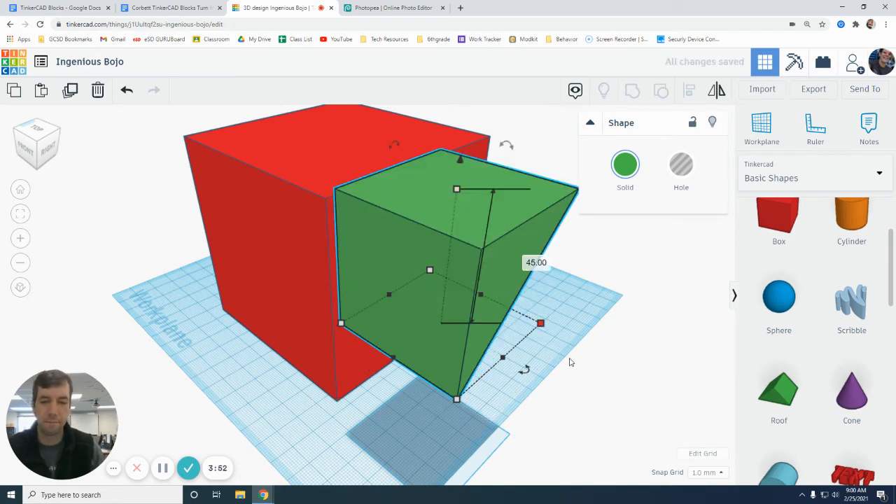
click(578, 366)
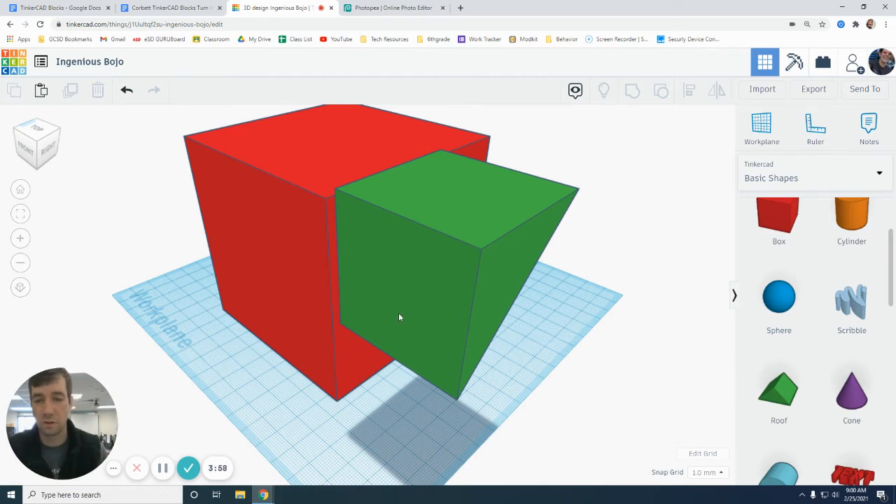
- Turn the green wedge beside the red cube into a hole
right_drag(308, 269, 282, 285)
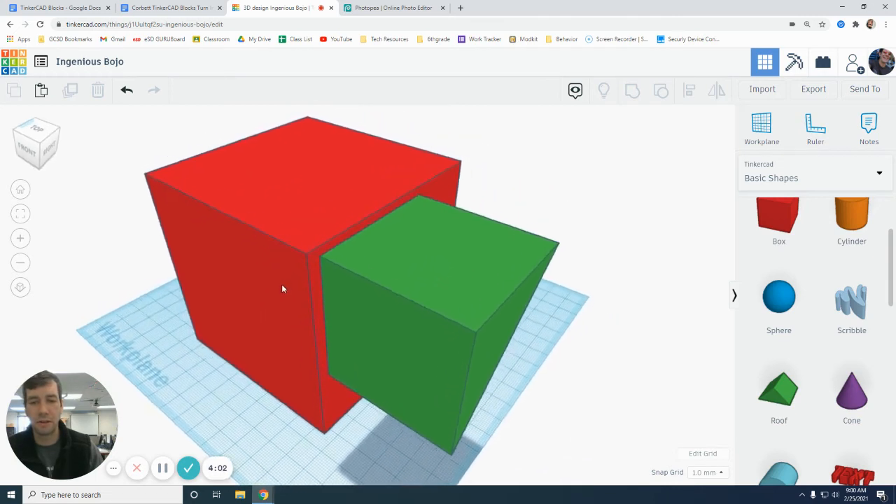
click(435, 310)
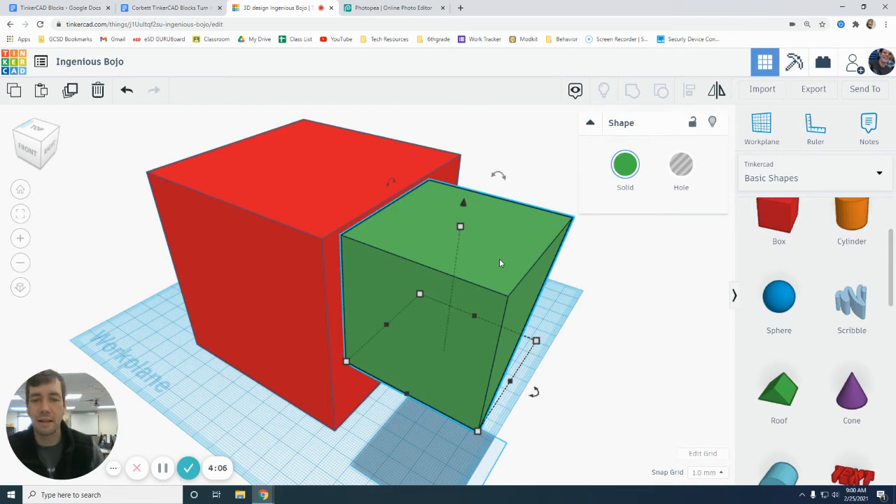
right_drag(499, 258, 486, 254)
click(681, 165)
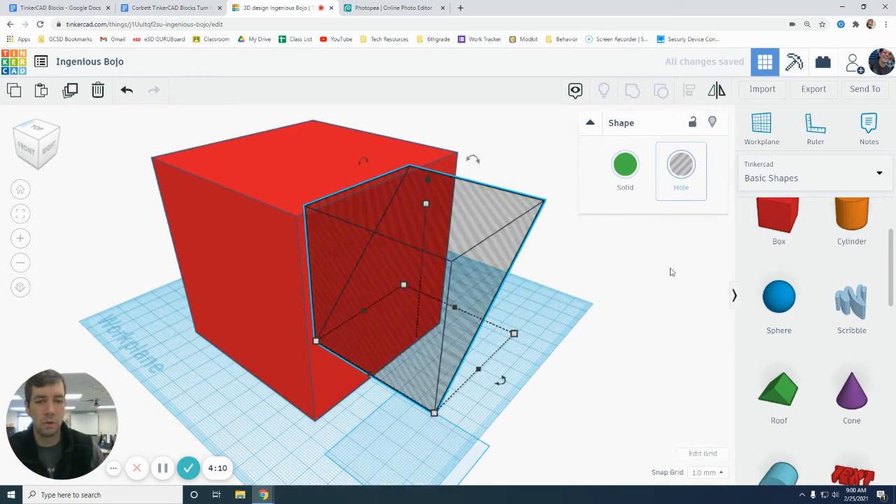
click(672, 327)
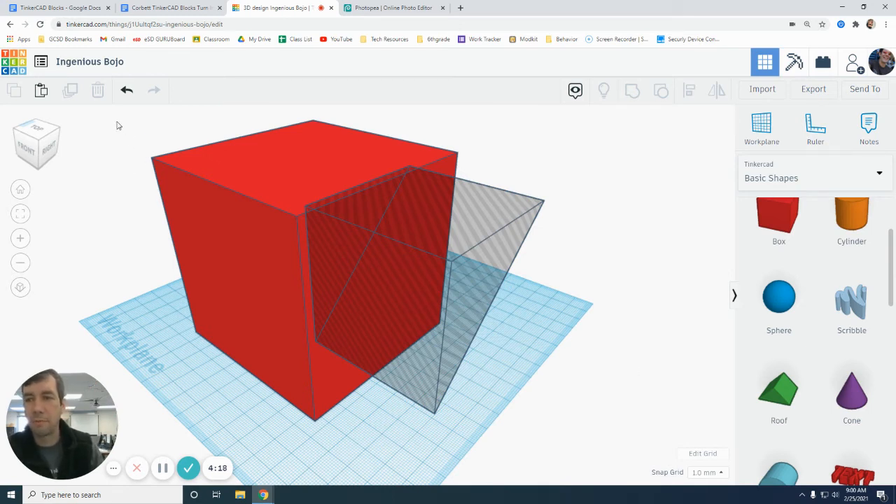
- Select the cube and the wedge hole and align them flush at the right, top and front faces
drag(117, 122, 552, 428)
drag(92, 126, 574, 431)
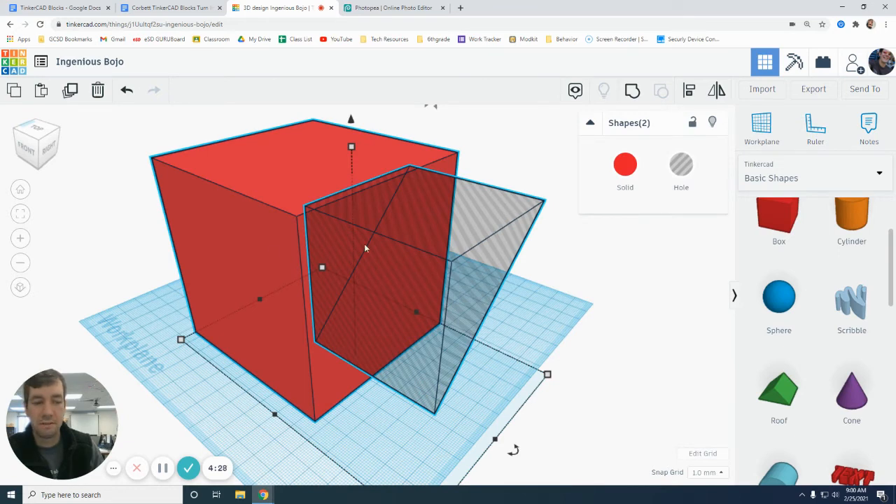
click(688, 98)
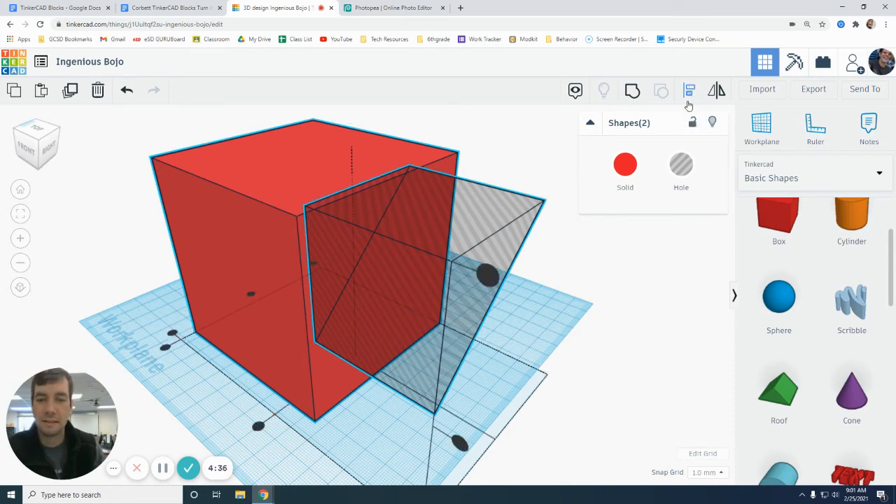
scroll(590, 290, down, 3)
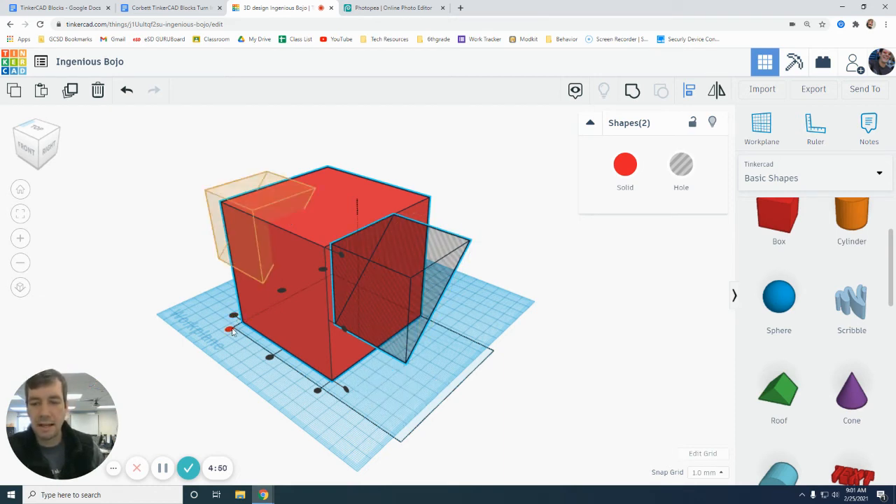
click(319, 391)
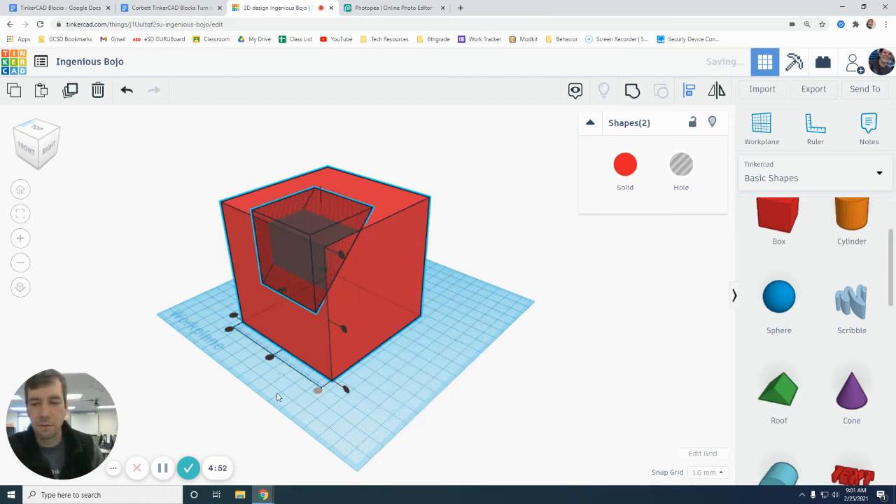
click(270, 358)
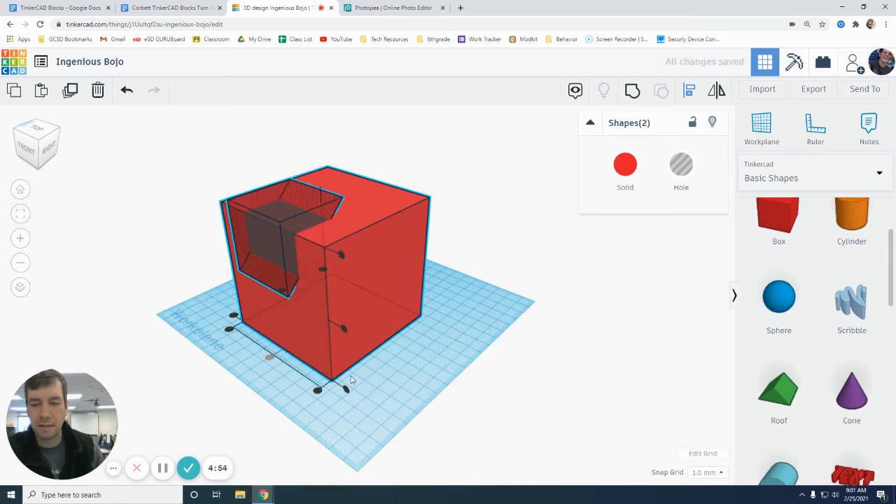
click(318, 390)
click(345, 389)
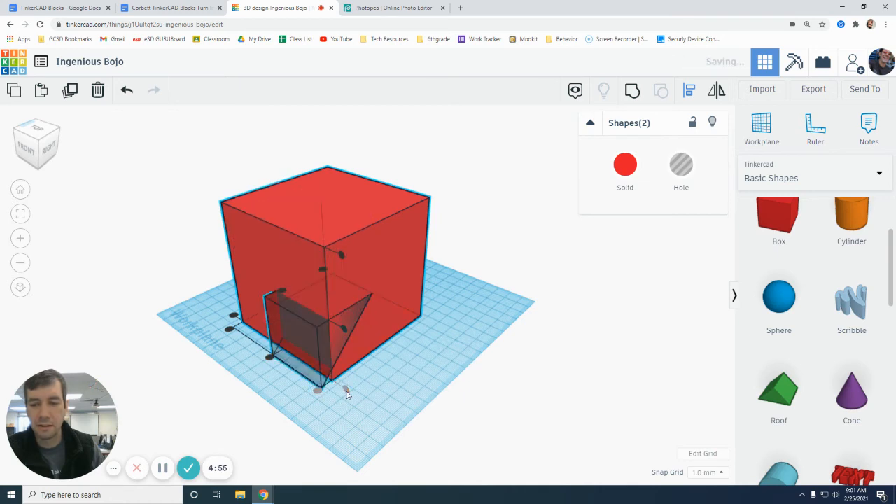
click(342, 255)
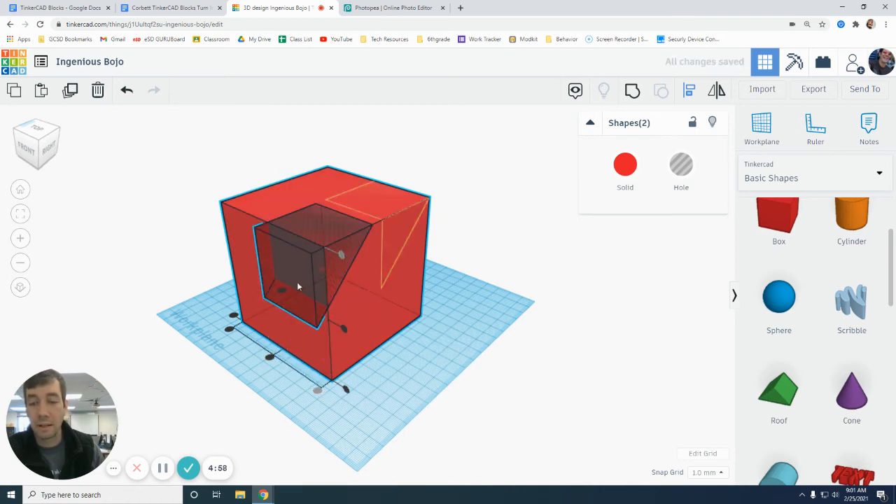
click(233, 317)
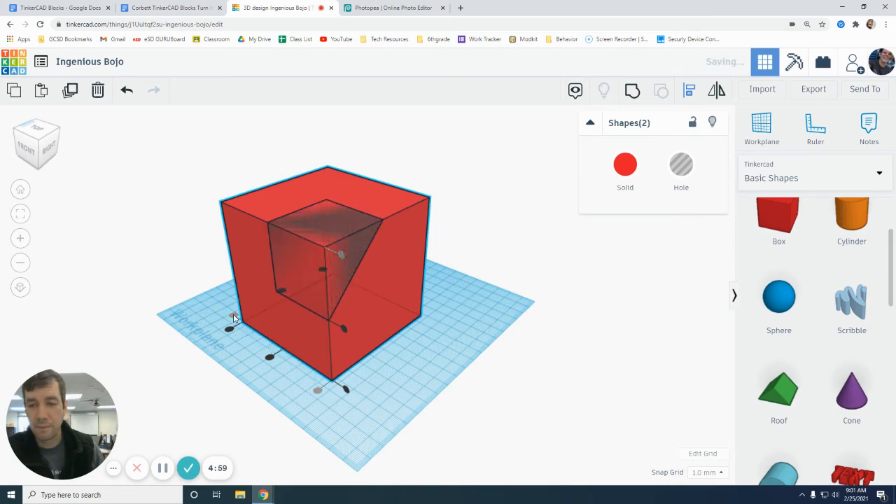
click(584, 430)
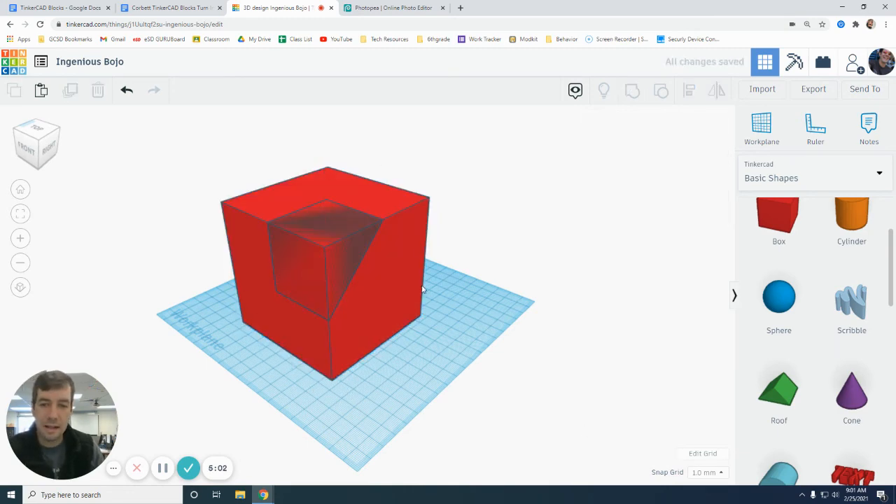
- Check the wedge placement against the Photopea reference drawing and group the cube with the hole to cut the sloped notch
click(392, 8)
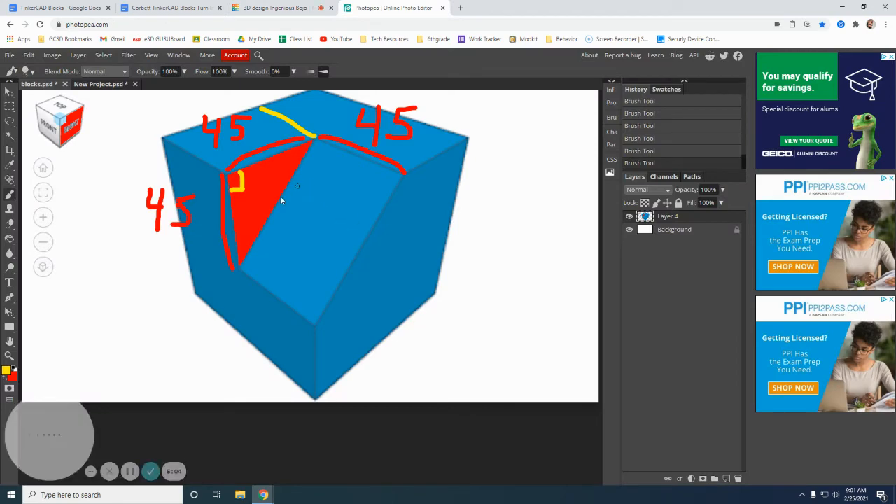
click(293, 8)
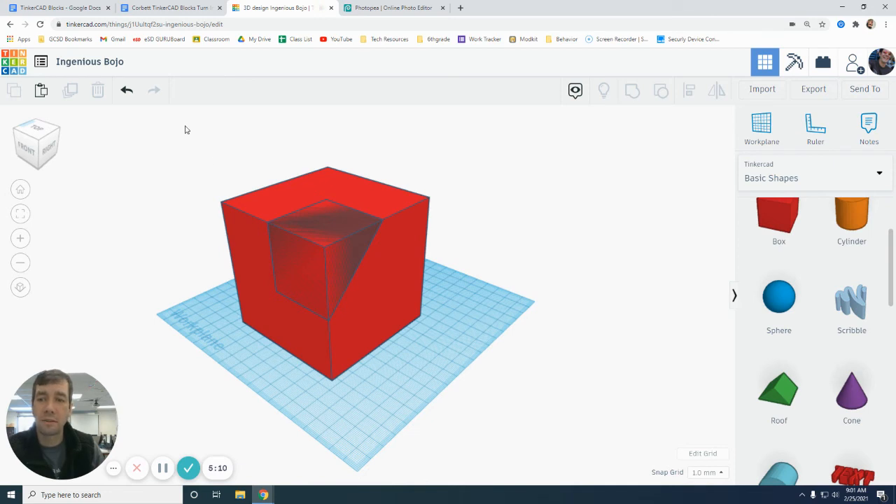
drag(184, 127, 441, 396)
click(632, 93)
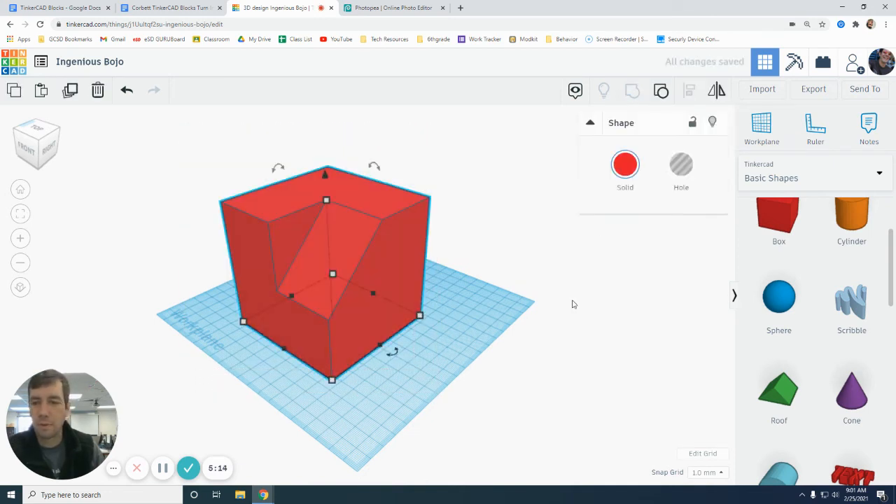
click(529, 265)
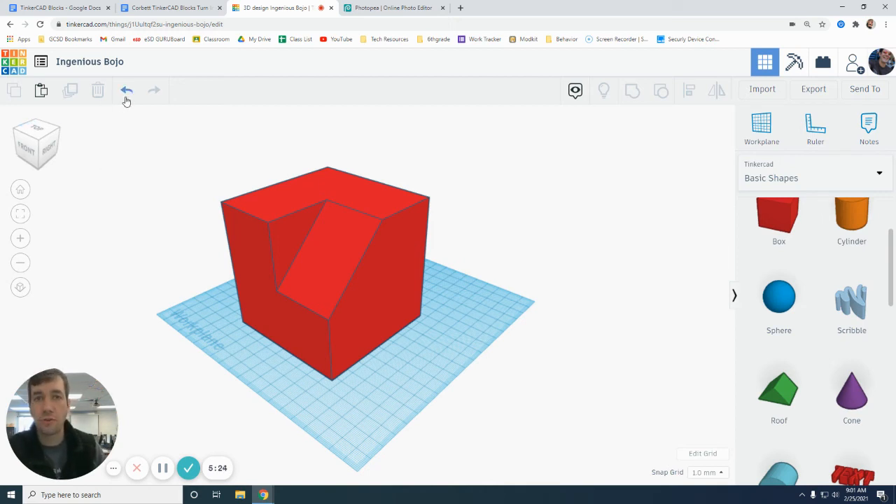
- Rename the design with the owner's surname followed by "block 2"
click(97, 64)
text(C)
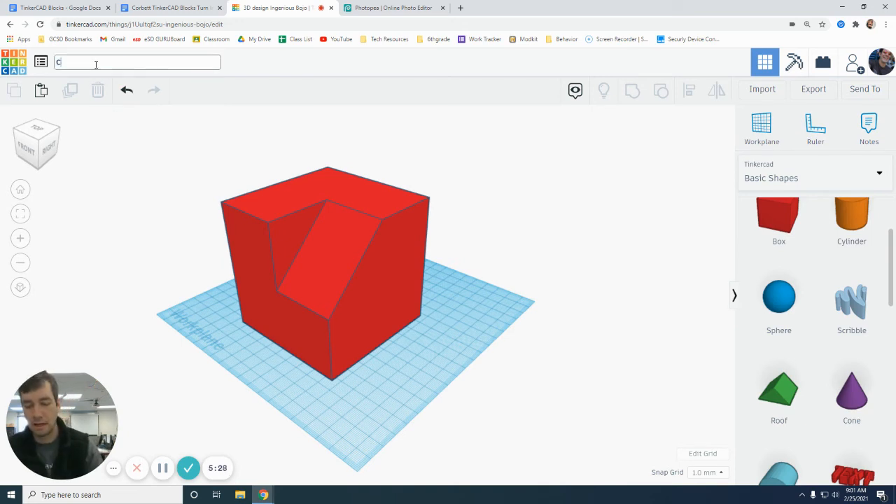
text(orb)
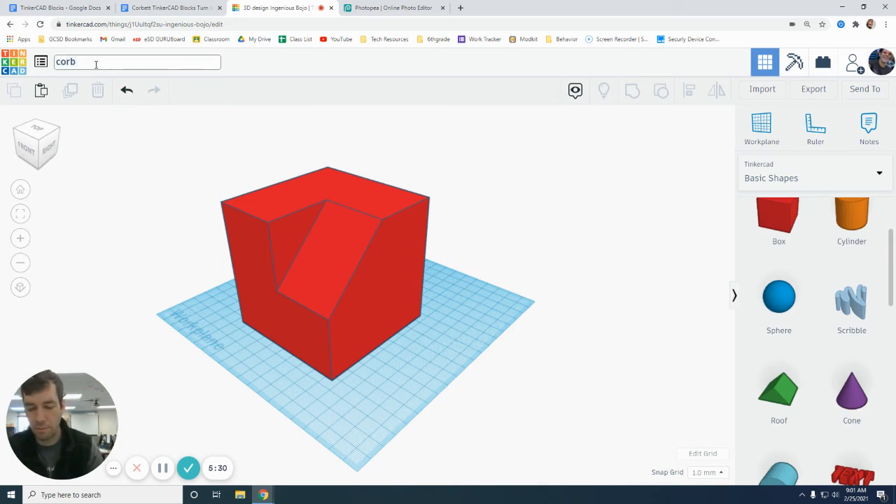
text(ett block 2)
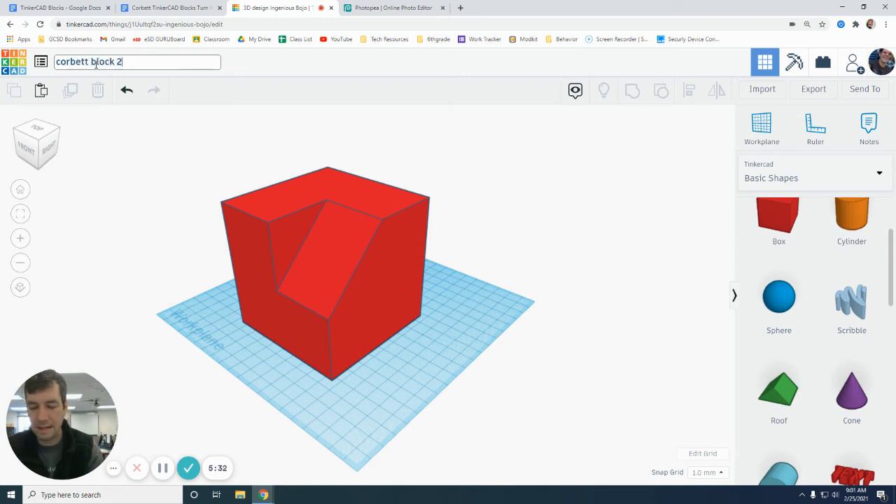
click(102, 155)
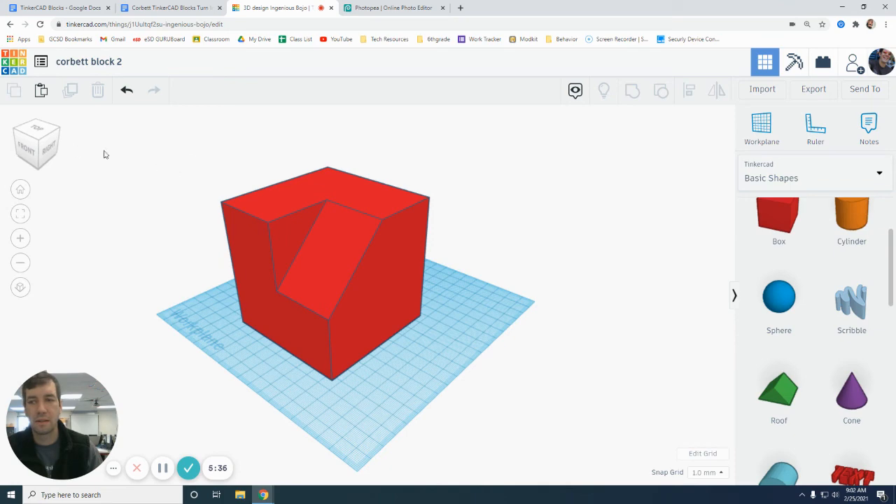
click(21, 191)
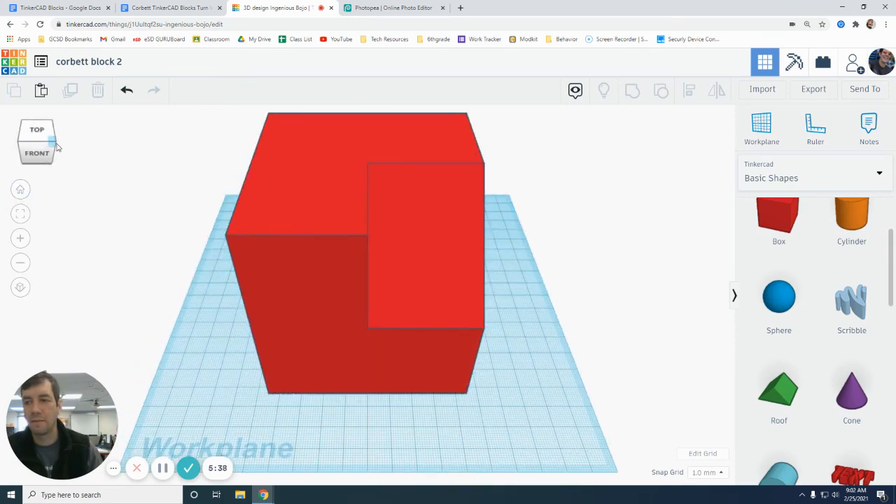
- Orient the view to the corner between the front, top and right faces, with the whole notched block in frame
click(56, 146)
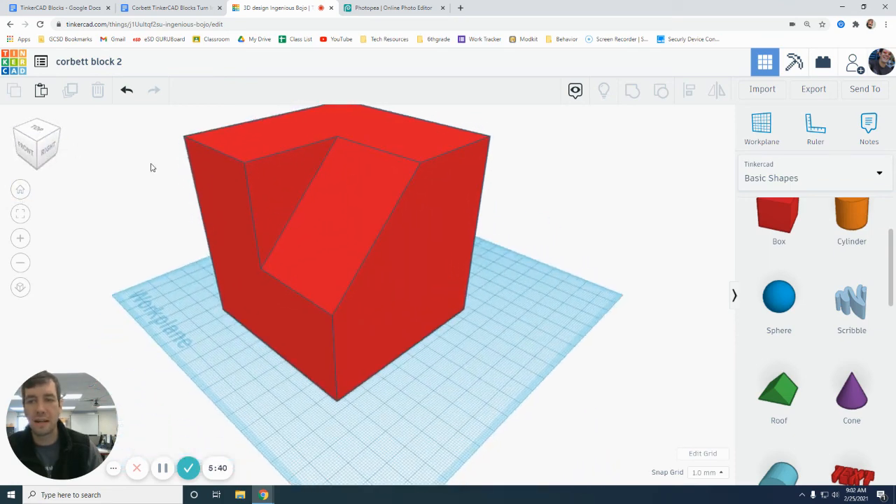
middle_drag(150, 166, 137, 182)
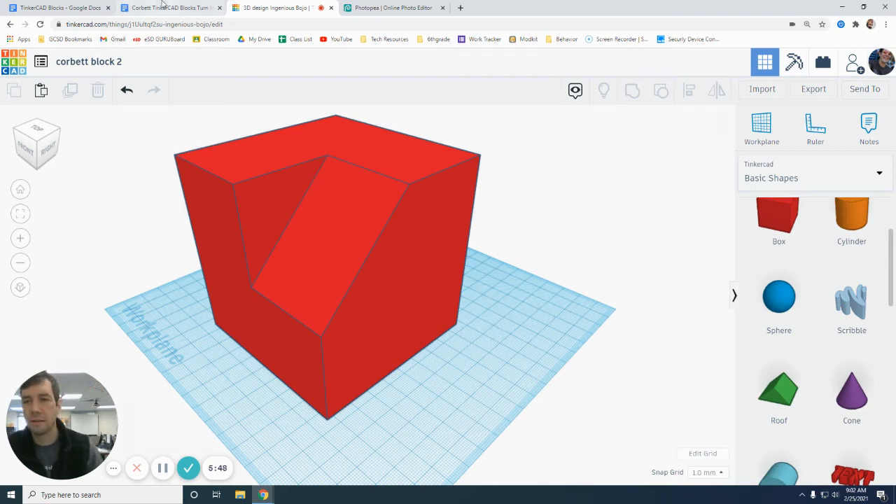
- Switch to the TinkerCAD Blocks Turn In document in Google Docs and enter 2 points for the second block
click(165, 8)
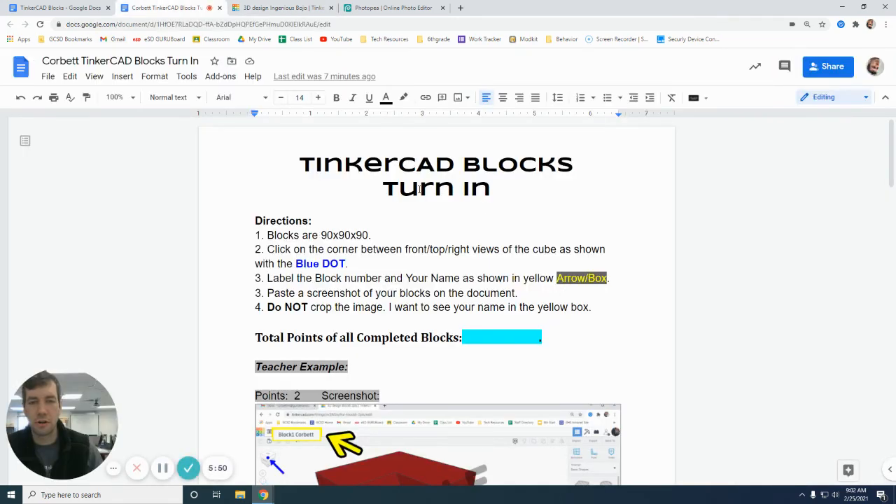
scroll(596, 220, down, 5)
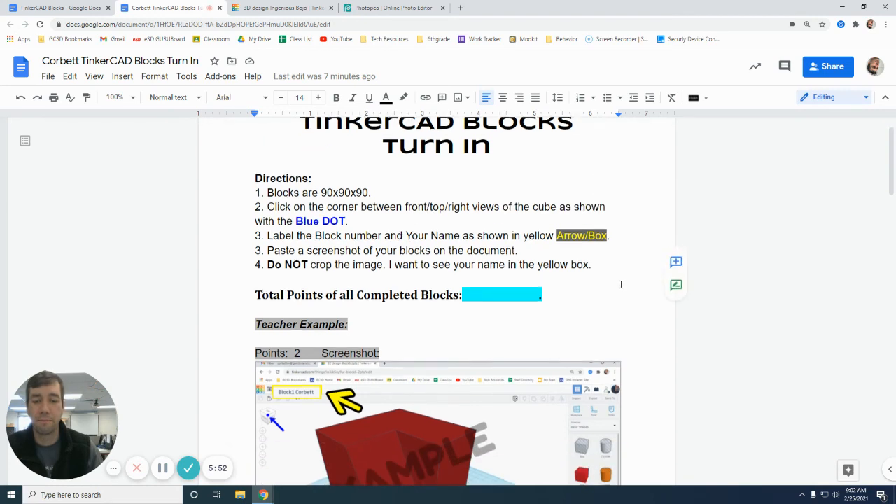
scroll(620, 284, down, 5)
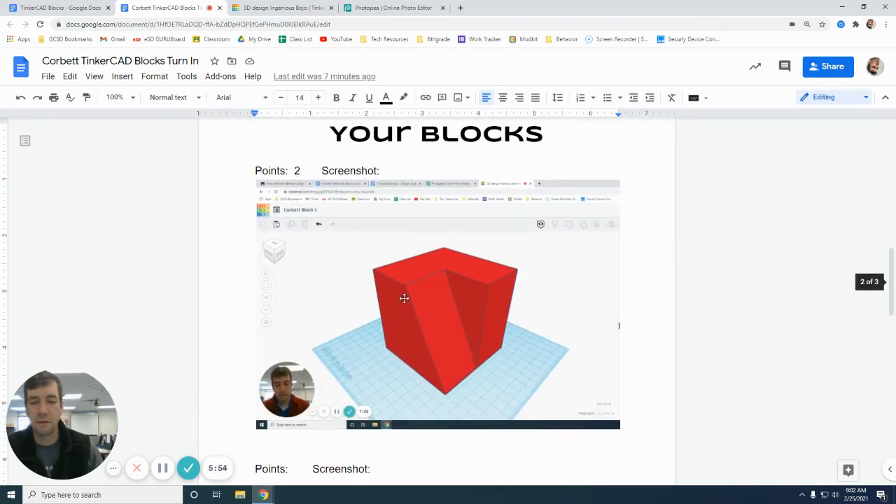
scroll(524, 304, down, 2)
click(299, 319)
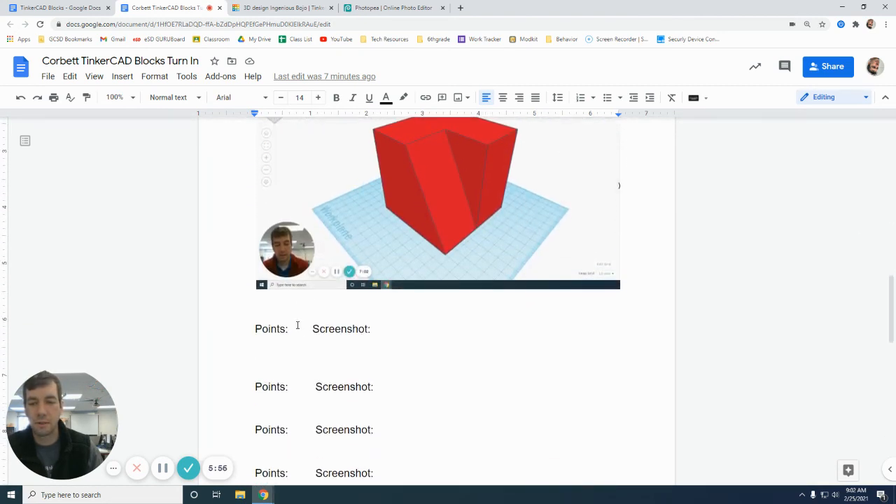
text(2)
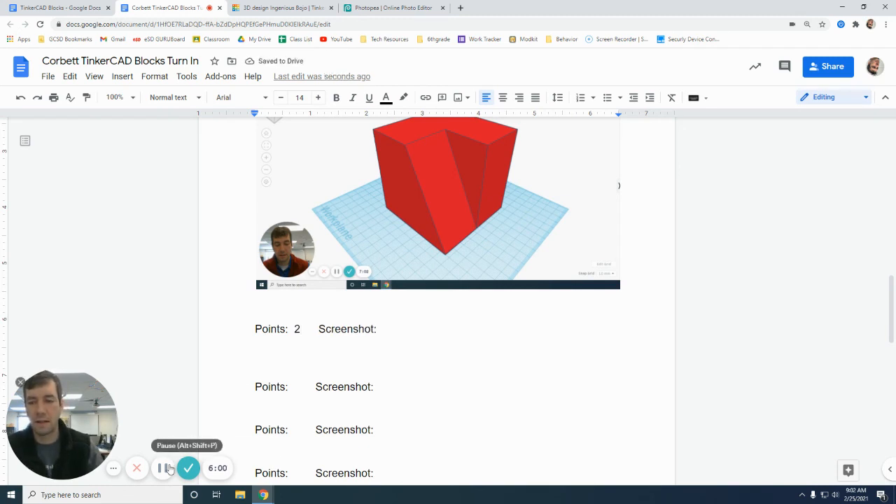
- Add a new line below the second block's Points and Screenshot labels and paste the block 2 screenshot there
click(376, 334)
key(Return)
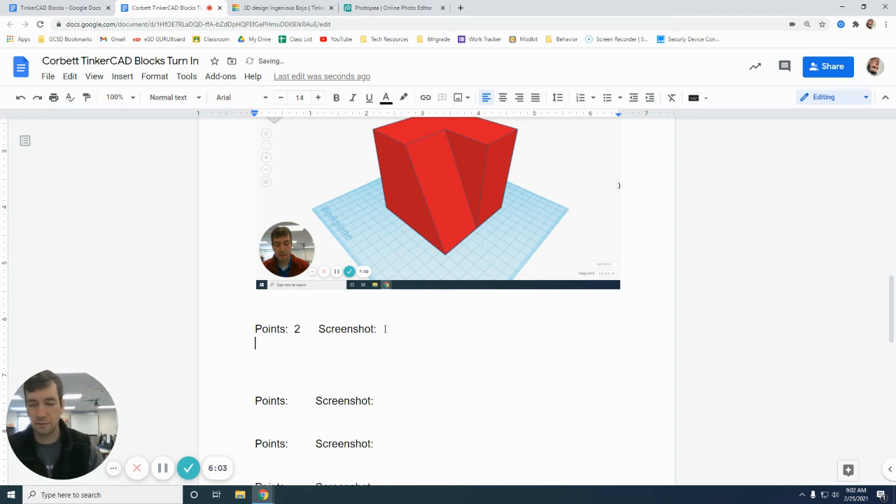
key(ctrl+v)
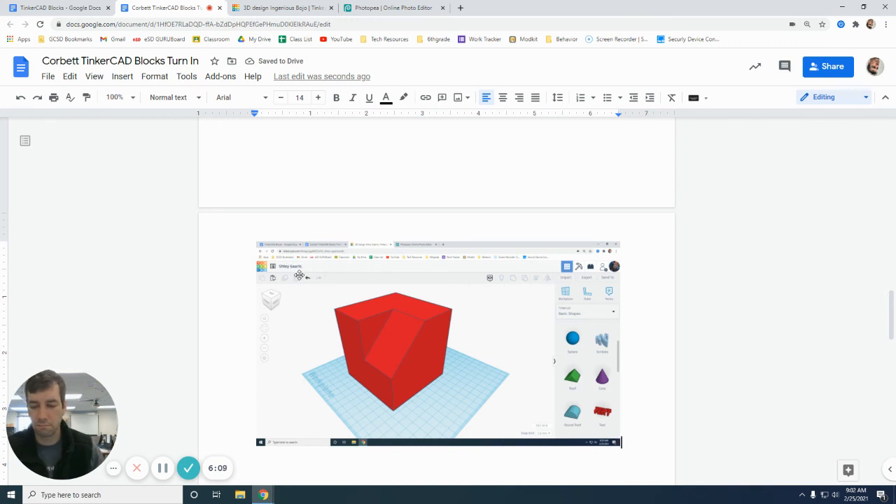
key(ctrl+z)
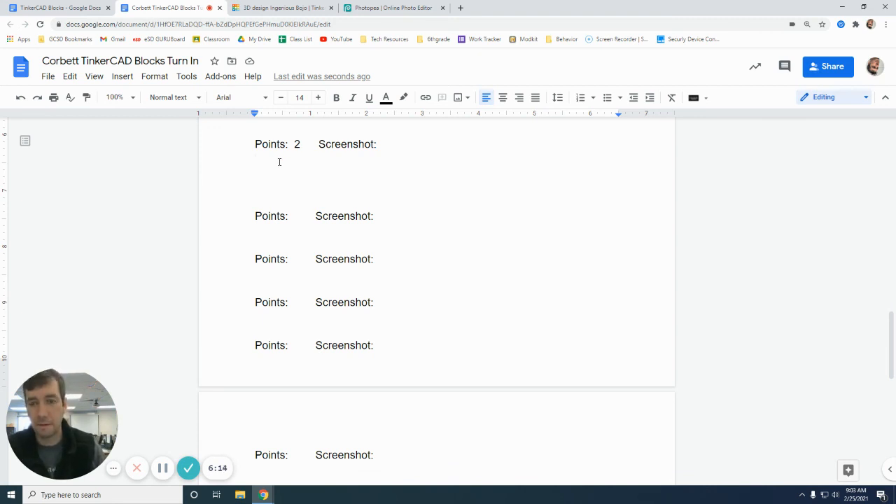
key(ctrl+v)
- Crop the pasted screenshot to the Tinkercad window, cutting off the second monitor's part
click(517, 196)
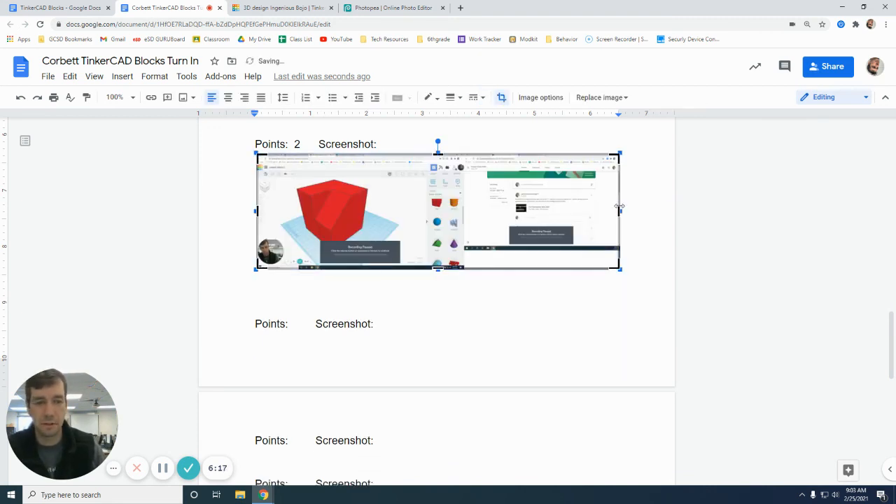
drag(619, 207, 467, 265)
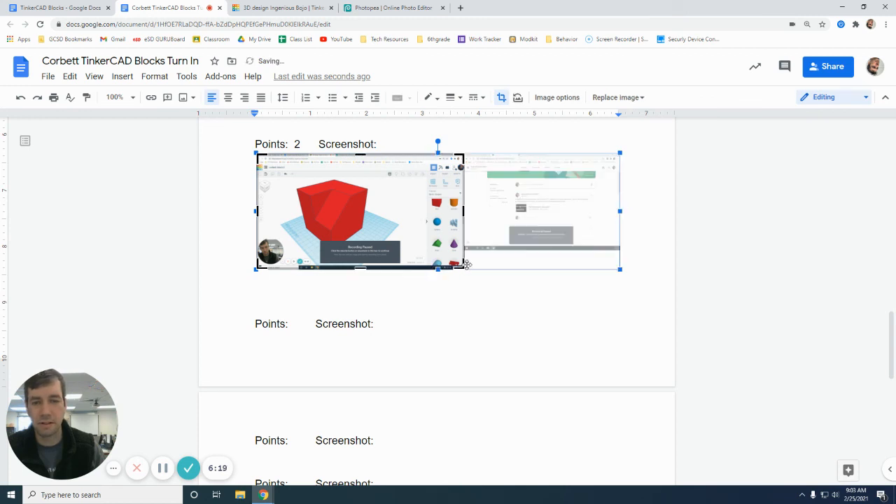
click(460, 288)
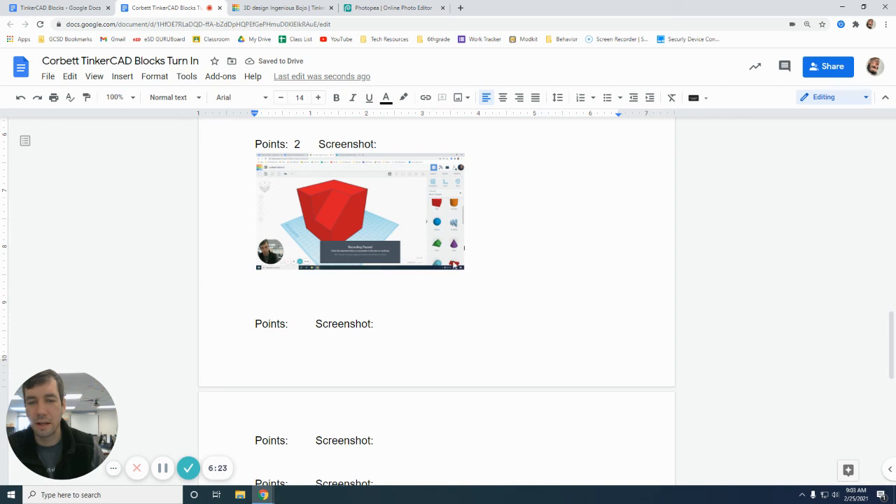
- Enlarge the cropped block 2 screenshot proportionally to about 4.8 inches wide and deselect it
click(453, 263)
drag(465, 269, 525, 303)
key(ctrl+plus)
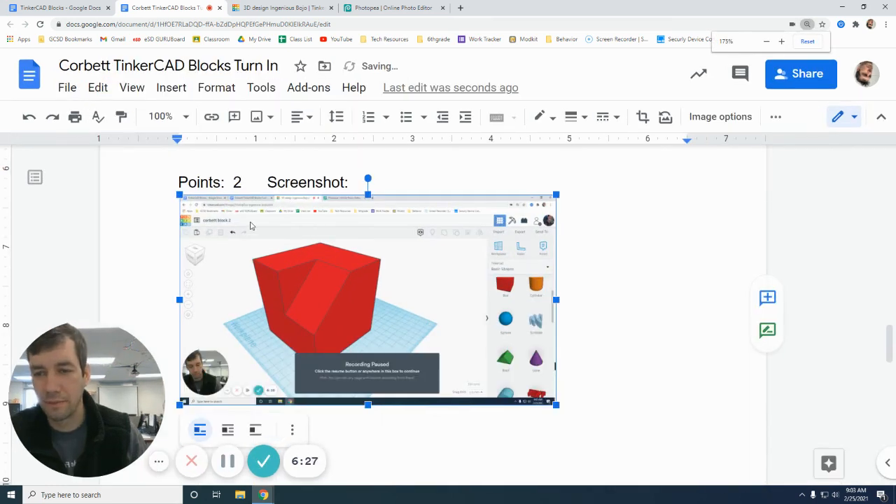
click(584, 274)
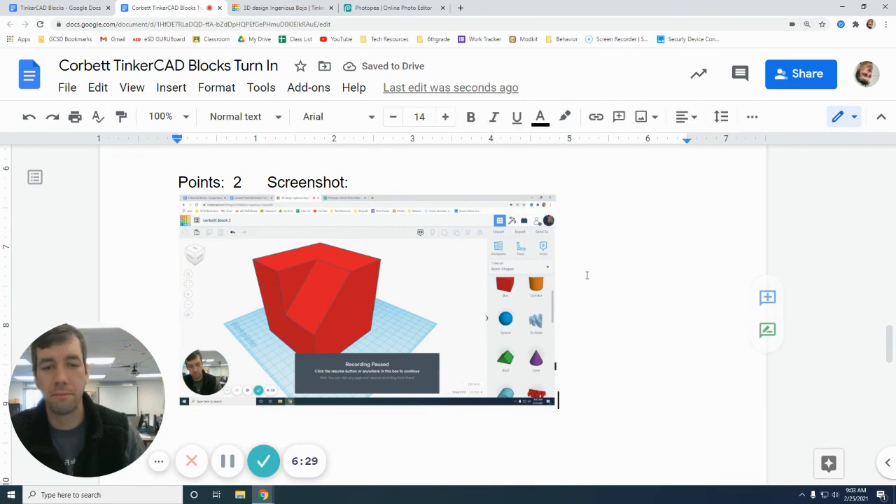